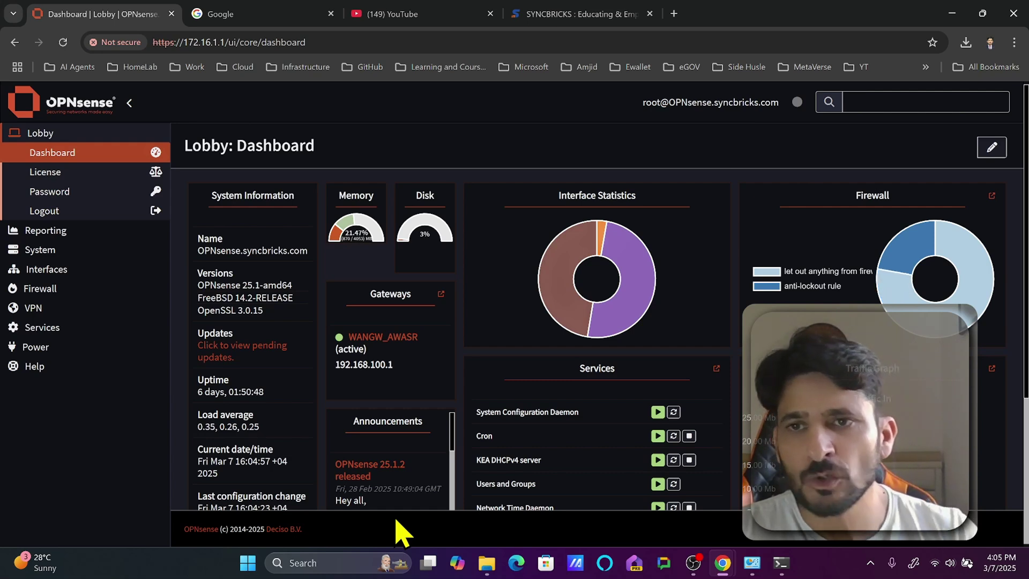
# Step: Add a new firewall rule for the WLAN interface and set its action to Block
pyautogui.click(60, 289)
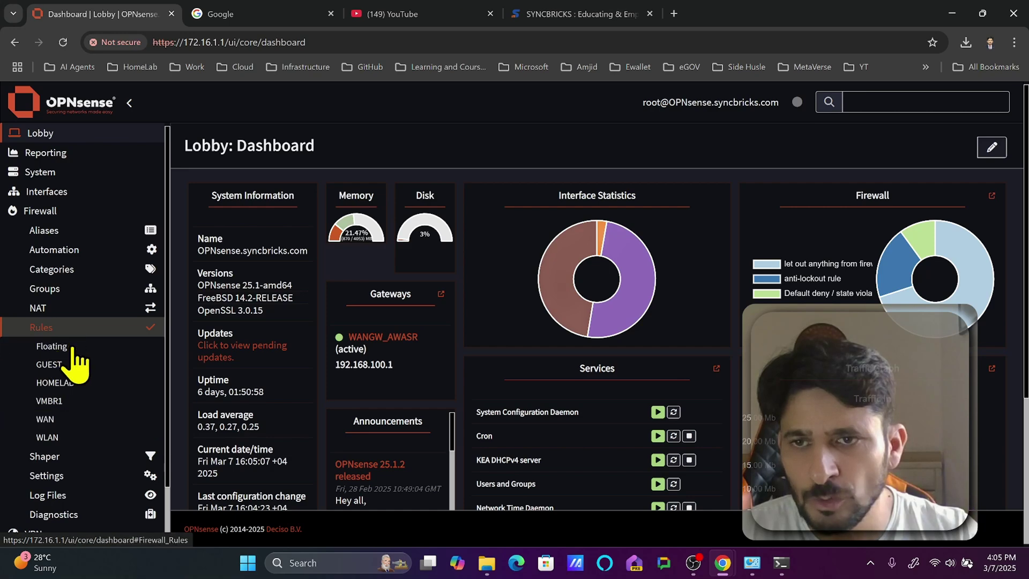
pyautogui.click(68, 438)
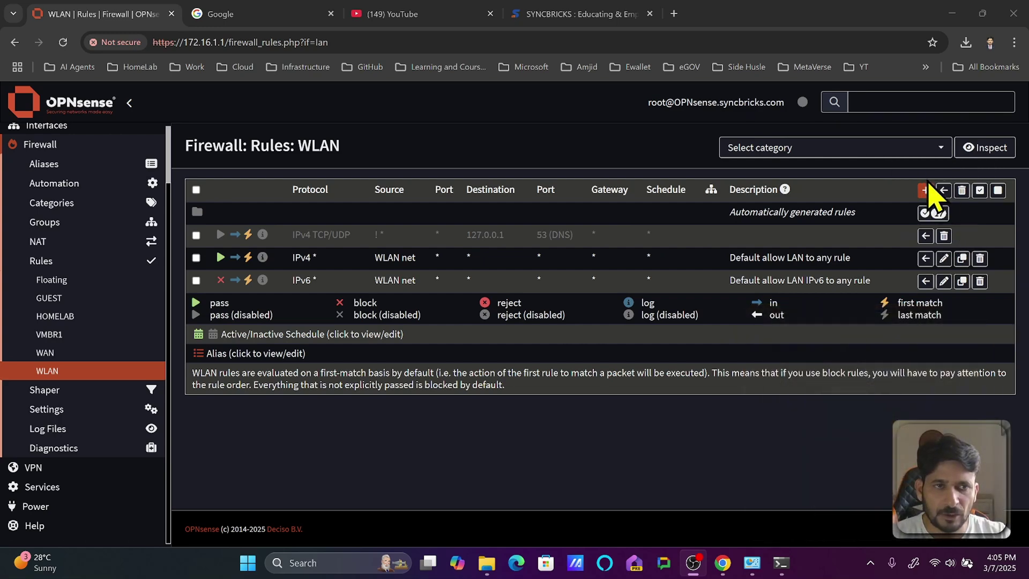
pyautogui.click(926, 191)
pyautogui.scroll(-2, 590, 265)
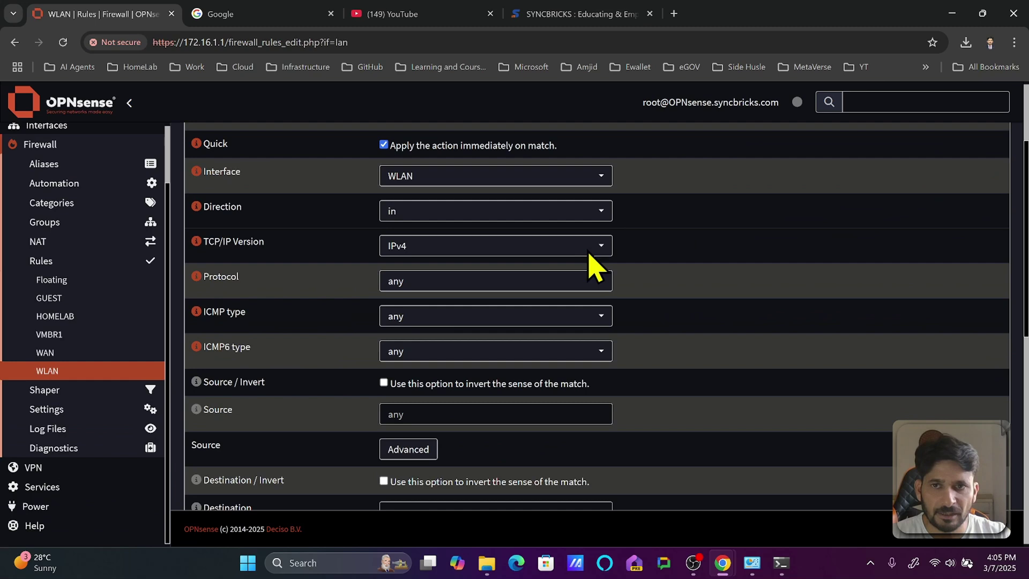
pyautogui.scroll(2, 536, 252)
pyautogui.click(427, 222)
pyautogui.click(421, 285)
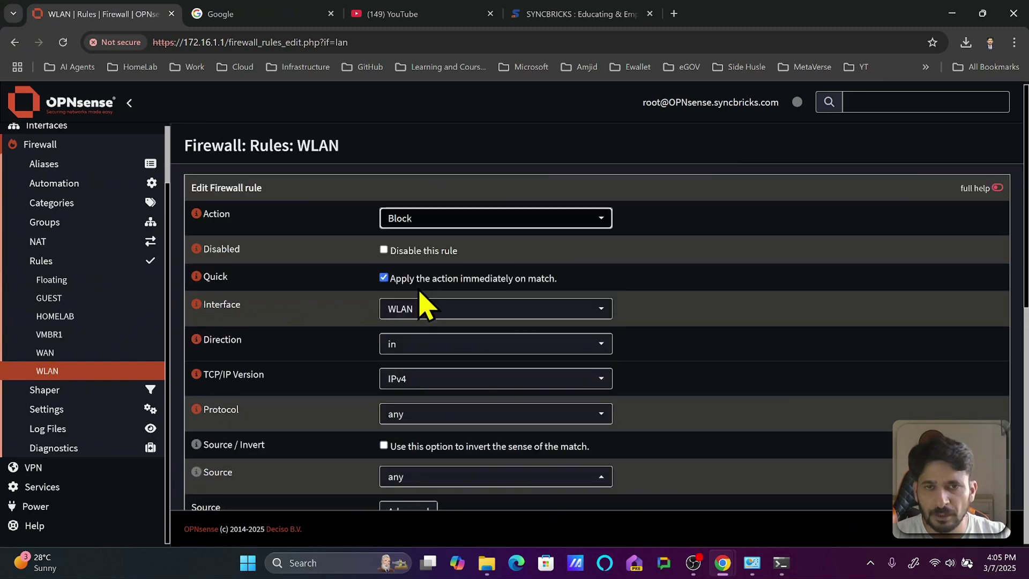
# Step: Set the block rule's source to the amjid_devices alias
pyautogui.scroll(-2, 340, 269)
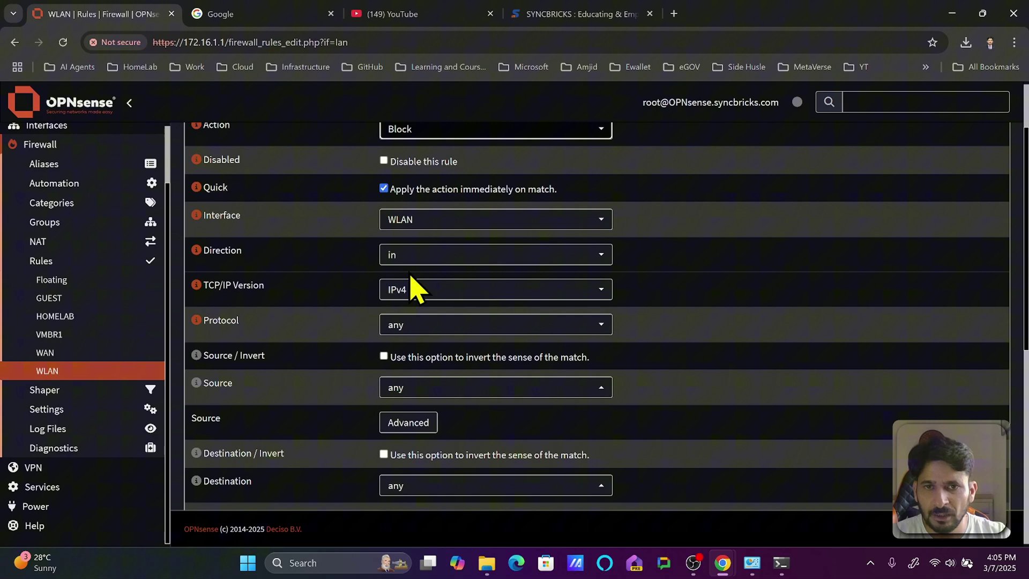
pyautogui.scroll(-2, 362, 327)
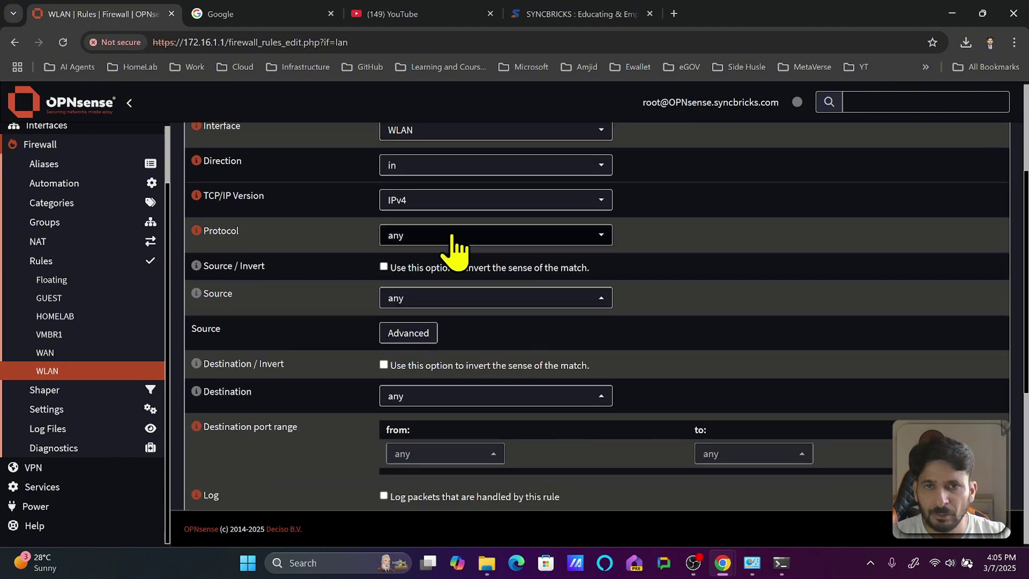
pyautogui.click(404, 307)
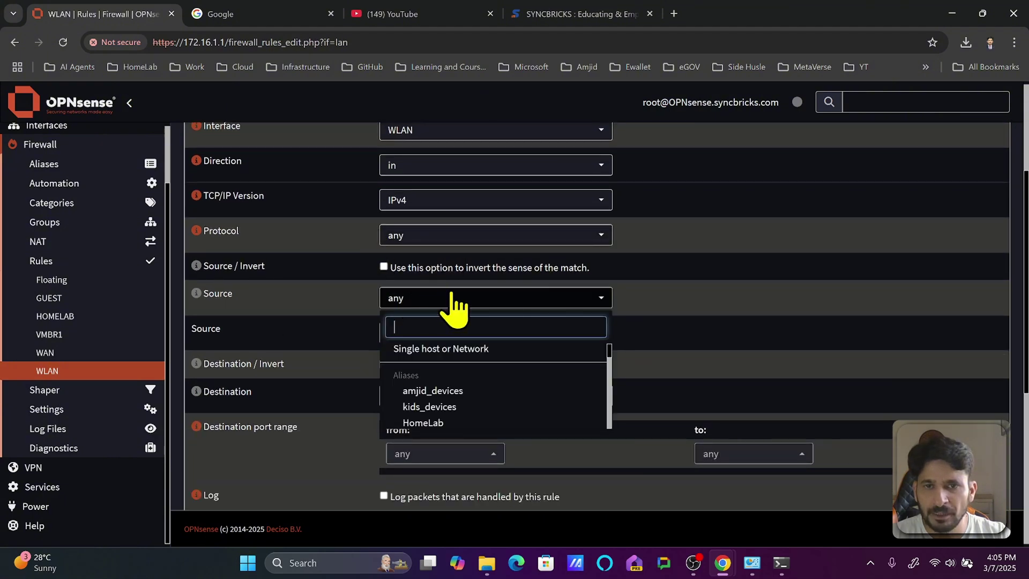
pyautogui.click(443, 391)
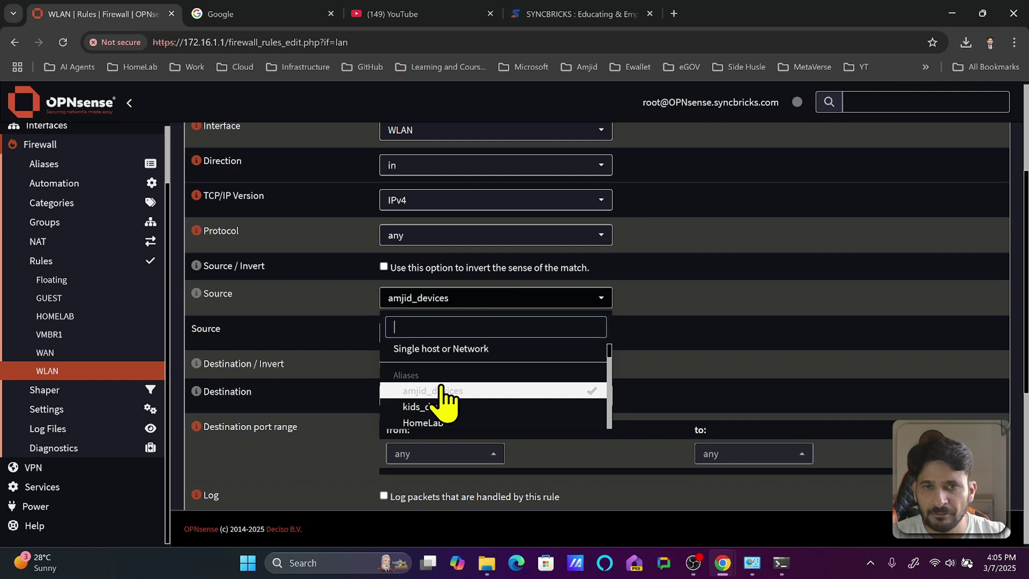
pyautogui.click(347, 308)
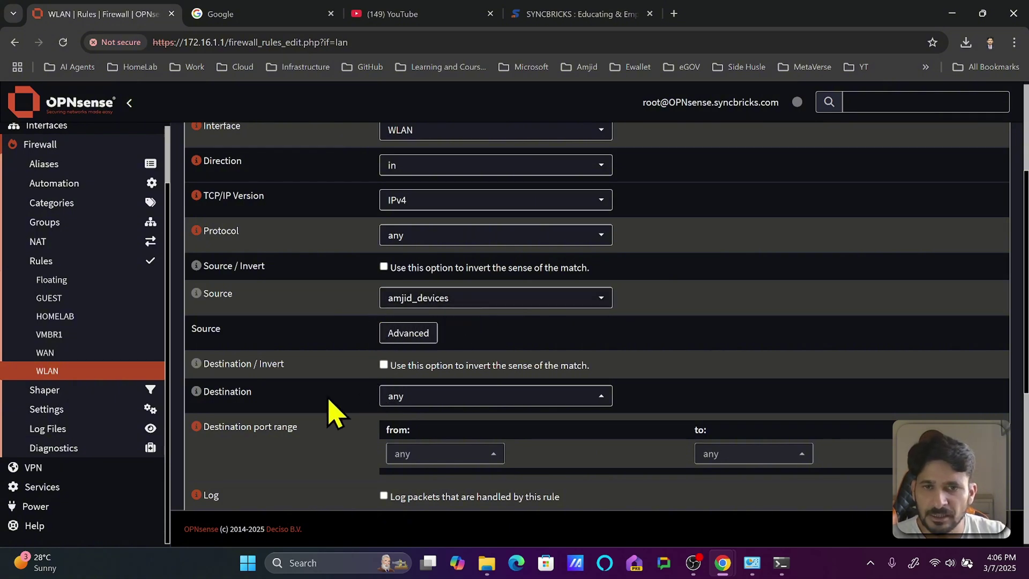
# Step: Save the new WLAN rule and apply the firewall changes
pyautogui.scroll(-5, 343, 416)
pyautogui.scroll(-1, 394, 380)
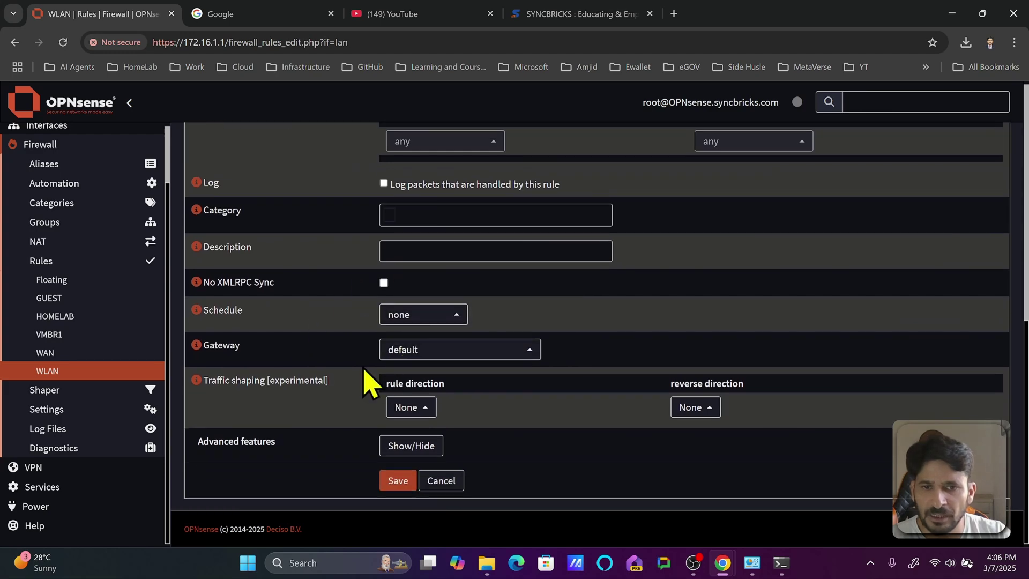
pyautogui.click(406, 487)
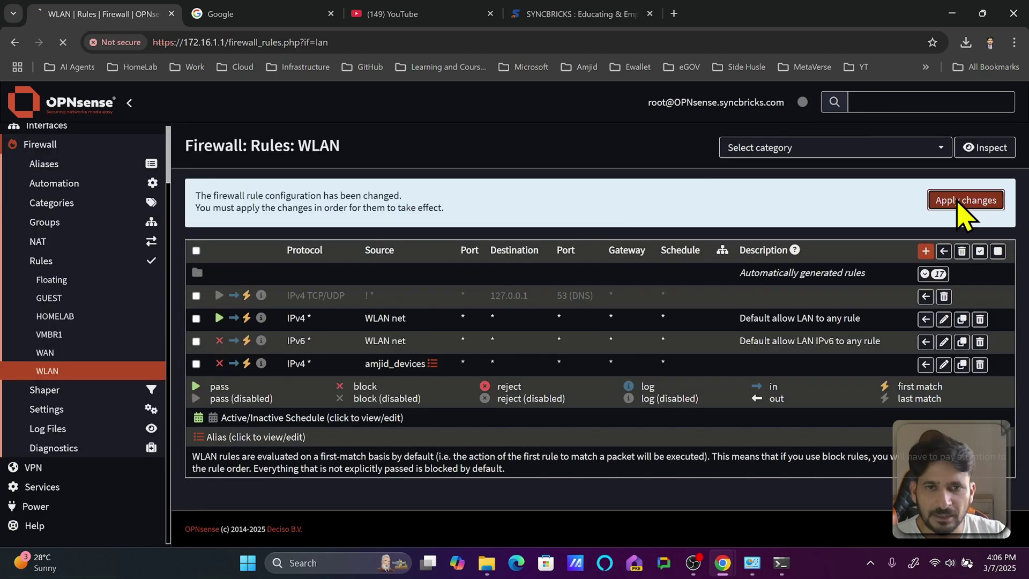
pyautogui.click(965, 197)
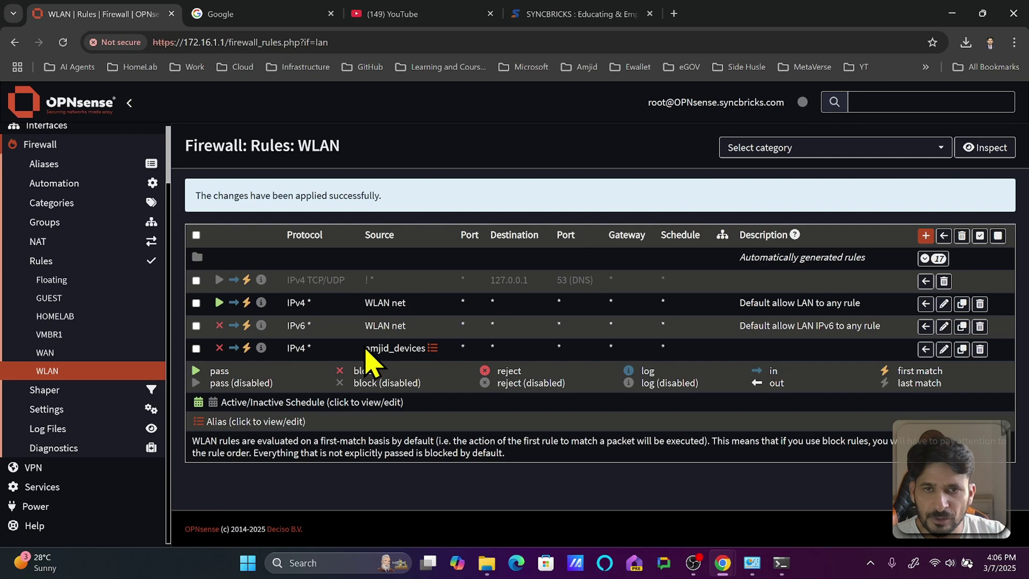
# Step: Move the amjid_devices block rule above all other manual WLAN rules and apply the changes
pyautogui.moveTo(368, 347)
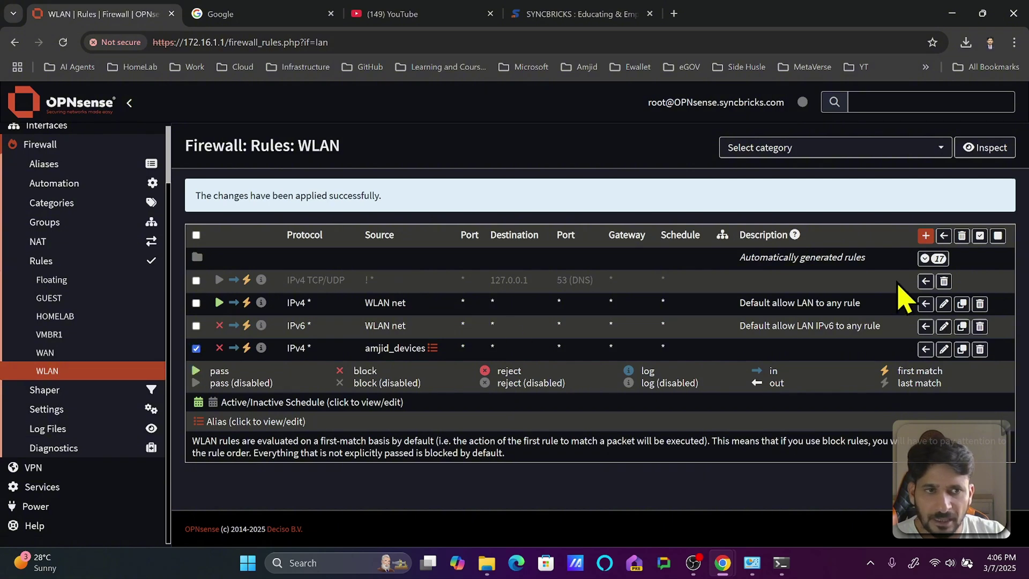
pyautogui.click(924, 281)
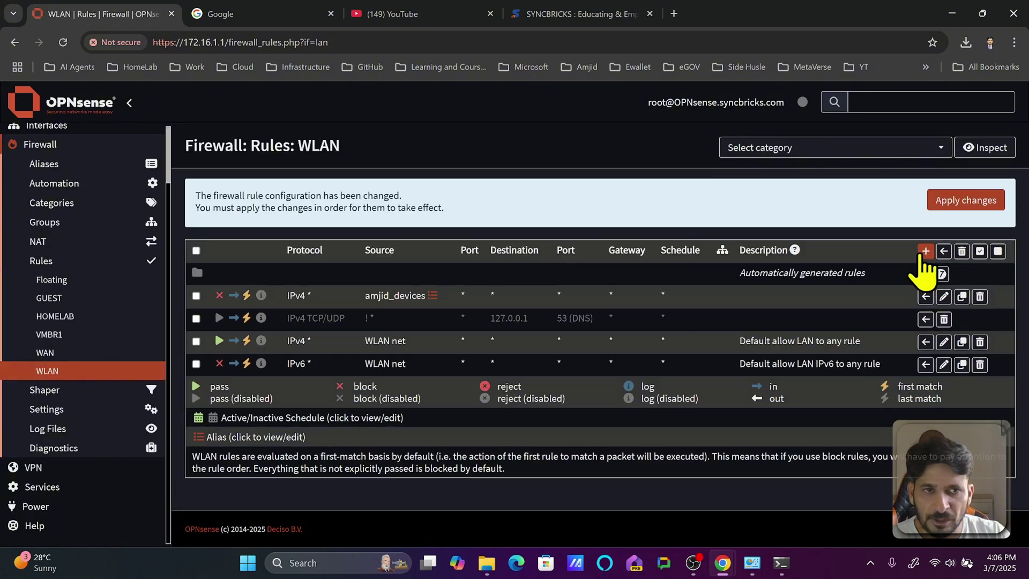
pyautogui.click(933, 206)
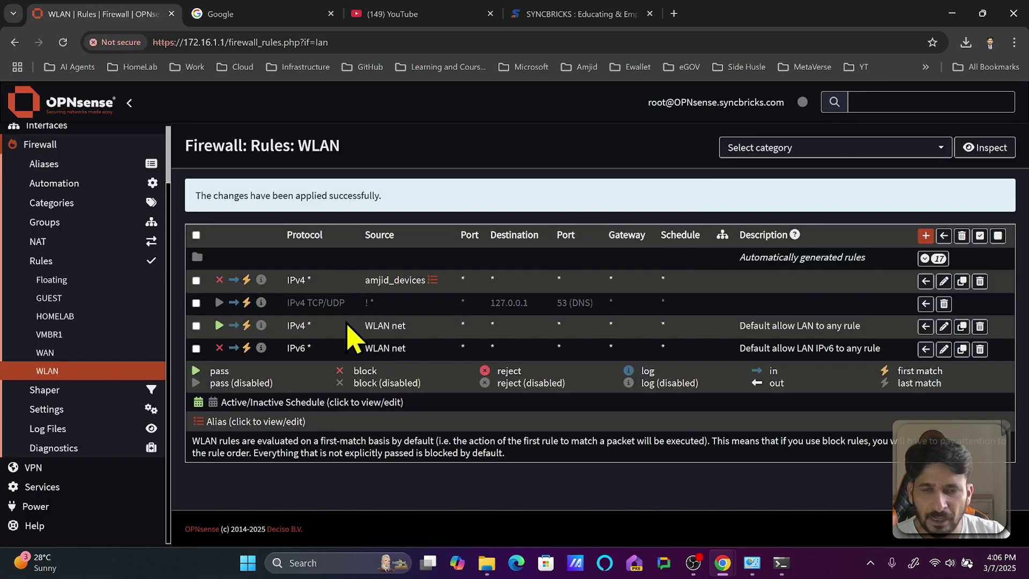
# Step: Switch to the Command Prompt and ping google.com to test the block
pyautogui.moveTo(388, 284)
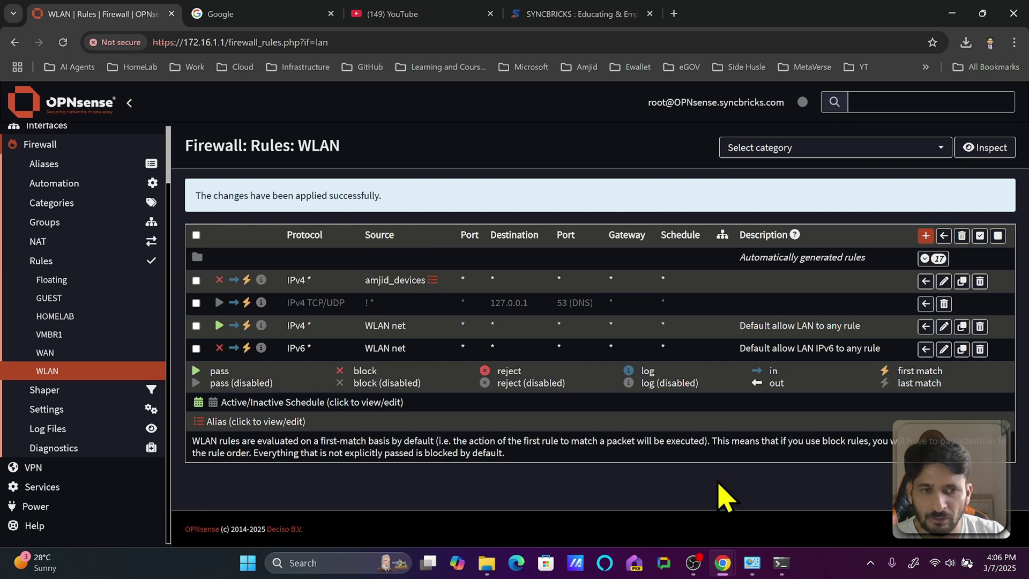
pyautogui.click(780, 564)
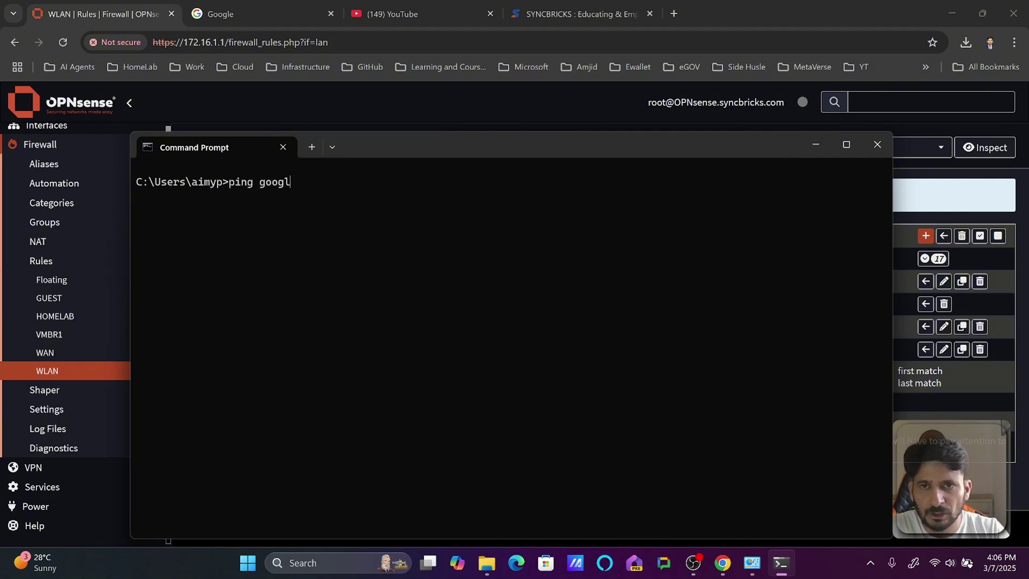
pyautogui.press('Return')
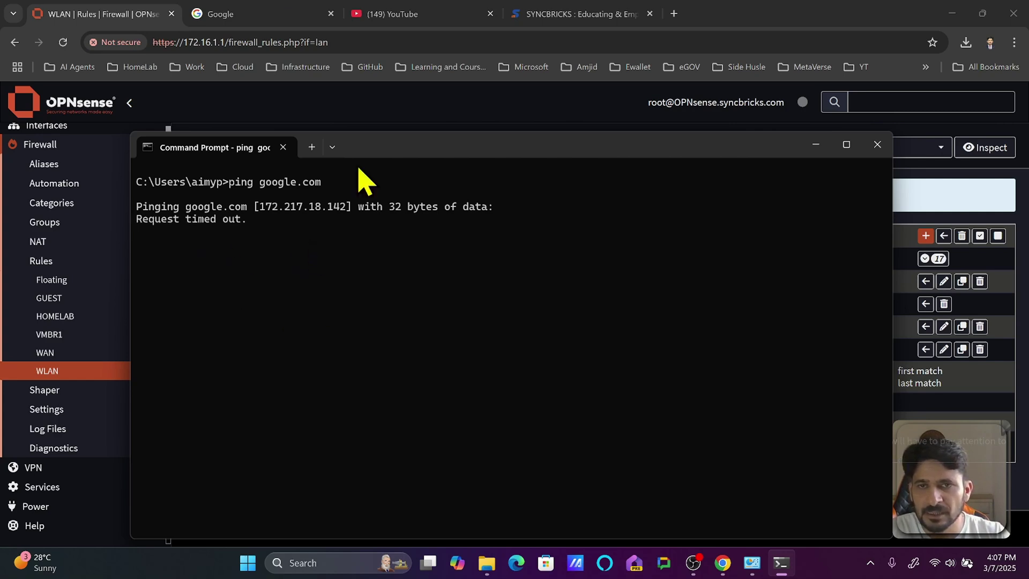
# Step: Switch to the browser's Google page and reload google.com to test web access
pyautogui.click(308, 40)
pyautogui.click(275, 17)
pyautogui.click(276, 41)
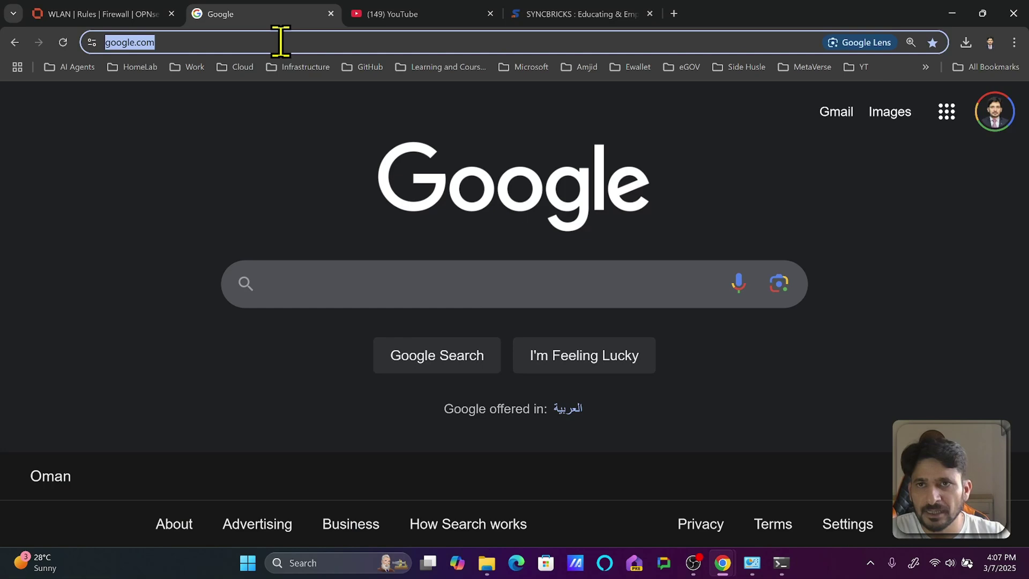
pyautogui.press('Return')
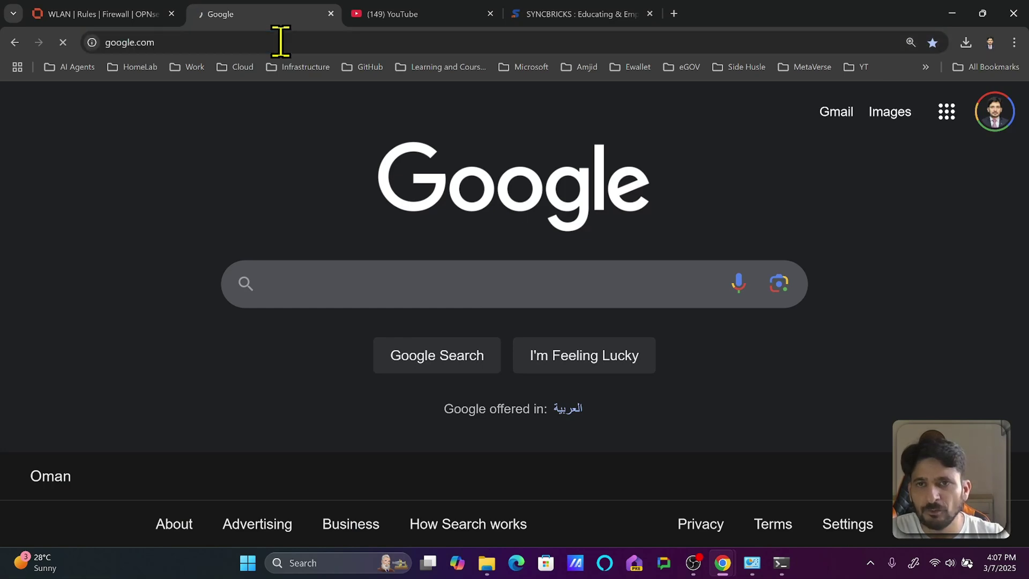
# Step: Close the Google, YouTube and SYNCBRICKS tabs, and load google.com and syncbricks.com in new tabs
pyautogui.click(331, 14)
pyautogui.click(331, 14)
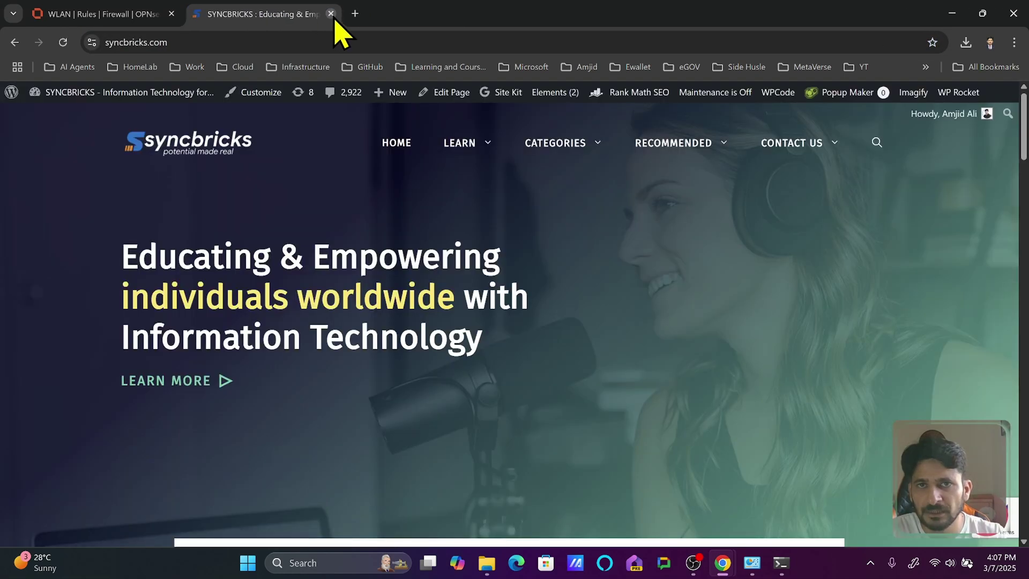
pyautogui.click(332, 14)
pyautogui.click(198, 14)
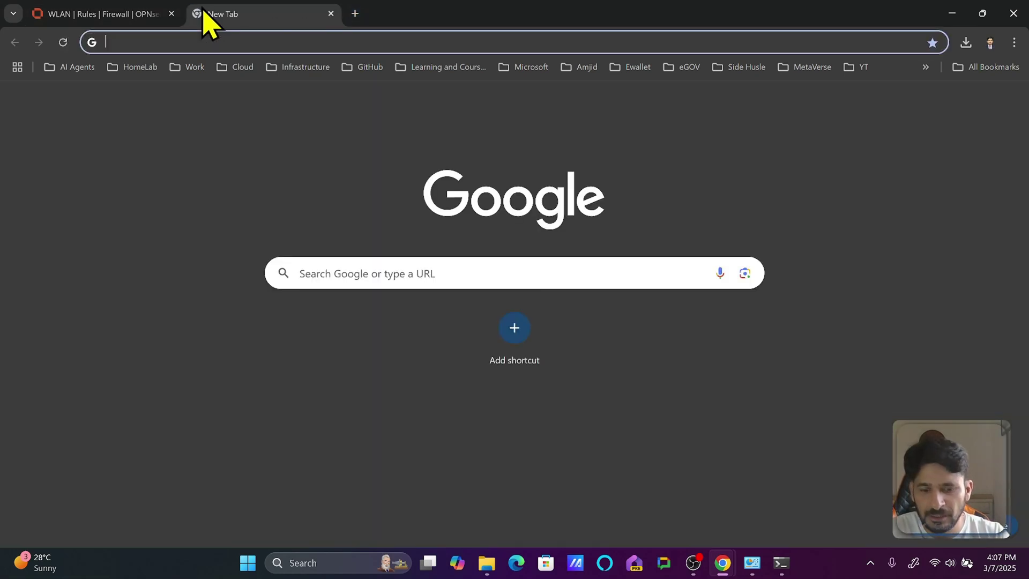
pyautogui.write('google.com')
pyautogui.click(354, 13)
pyautogui.write('syncbricks.com')
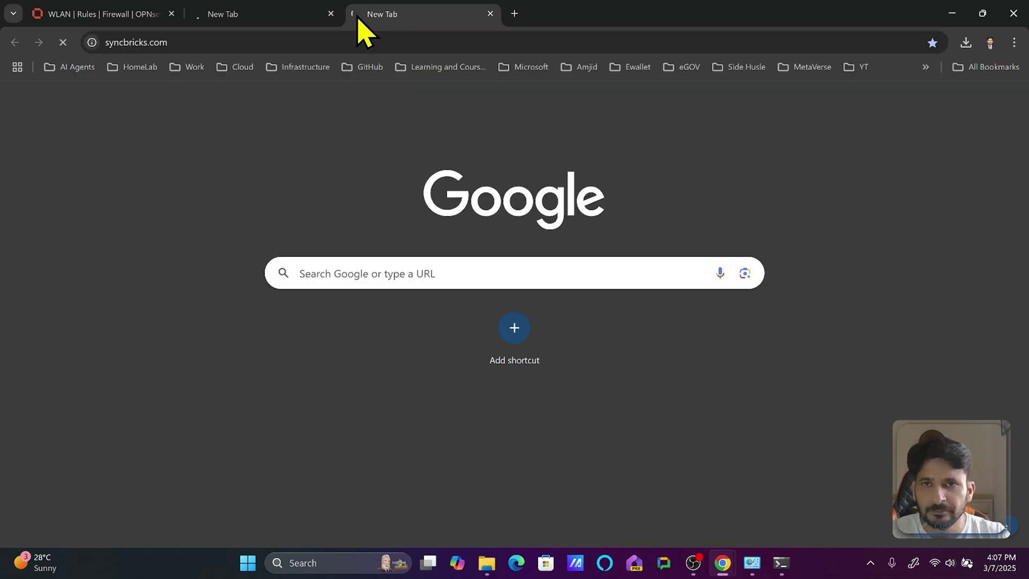
# Step: Return to the OPNsense WLAN rules, set the topmost block rule's source to only the kids_devices alias, and save the rule
pyautogui.hotkey('ctrl', '1')
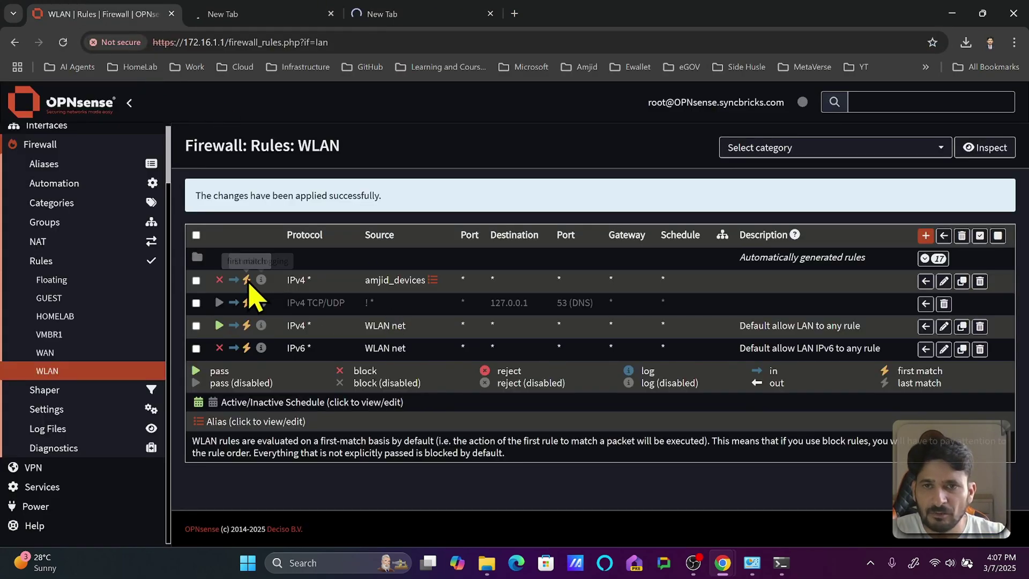
pyautogui.moveTo(403, 281)
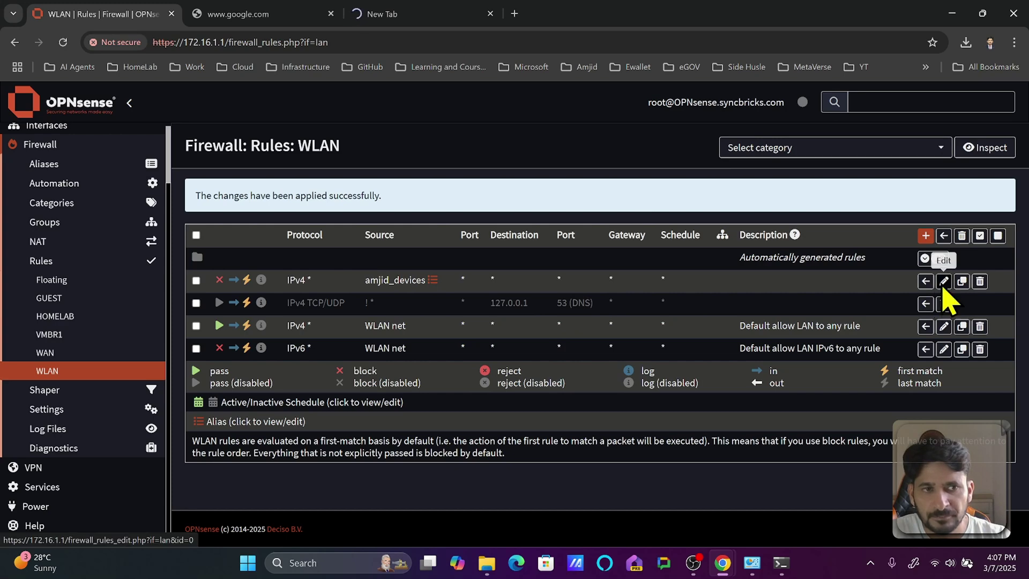
pyautogui.click(941, 283)
pyautogui.scroll(-2, 509, 295)
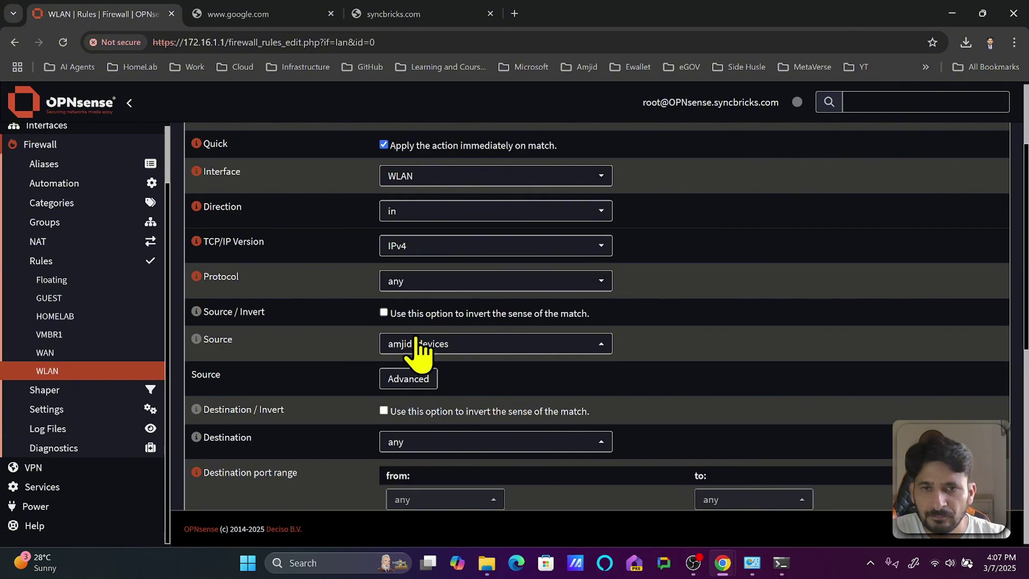
pyautogui.click(499, 347)
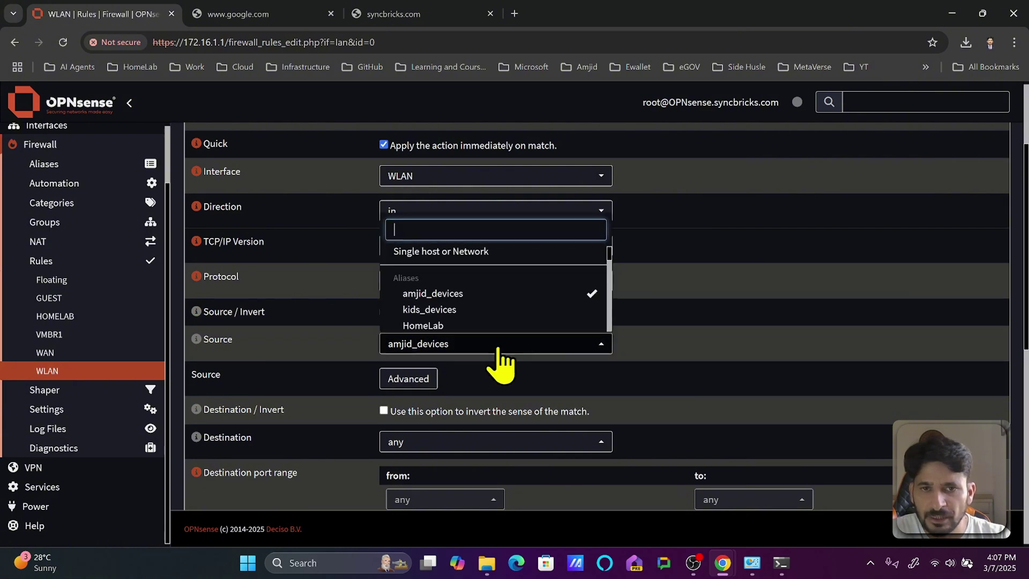
pyautogui.click(498, 311)
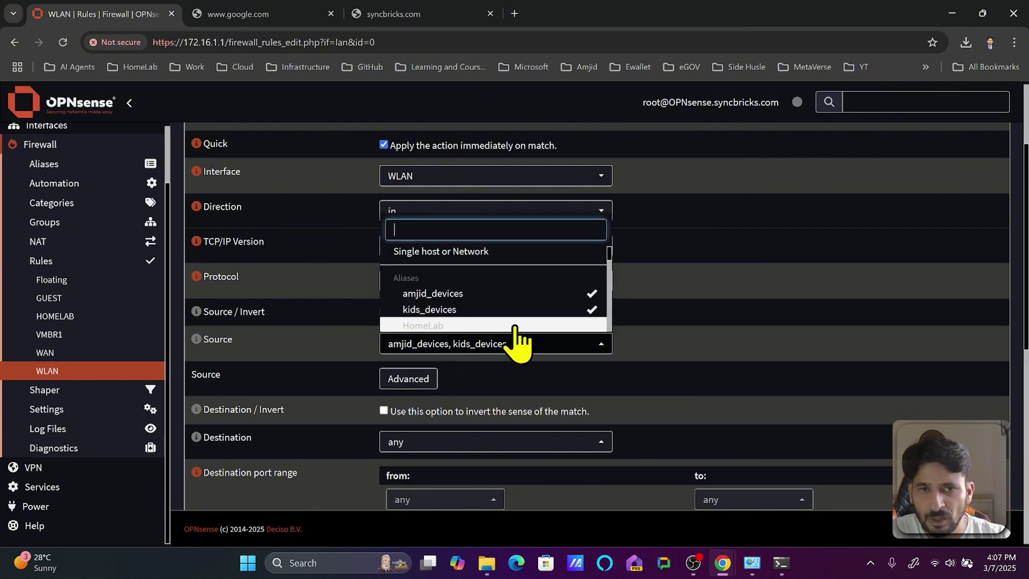
pyautogui.click(531, 295)
pyautogui.click(717, 323)
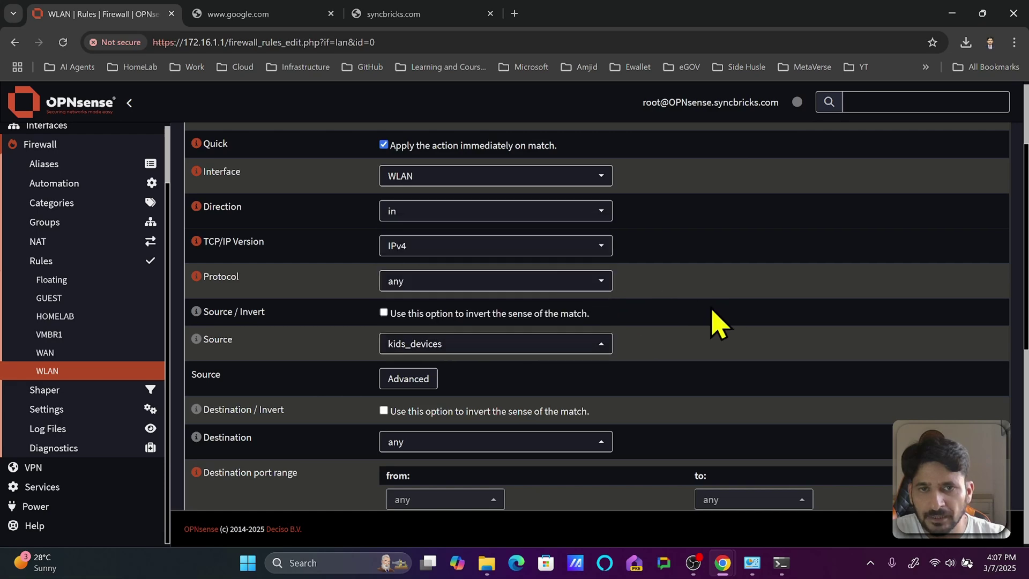
pyautogui.scroll(-10, 524, 360)
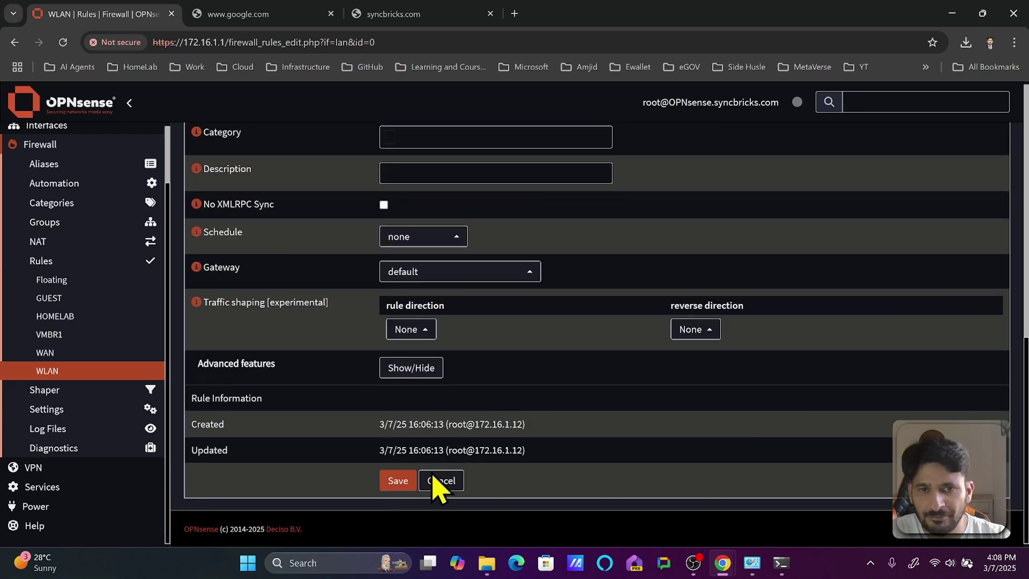
pyautogui.click(403, 484)
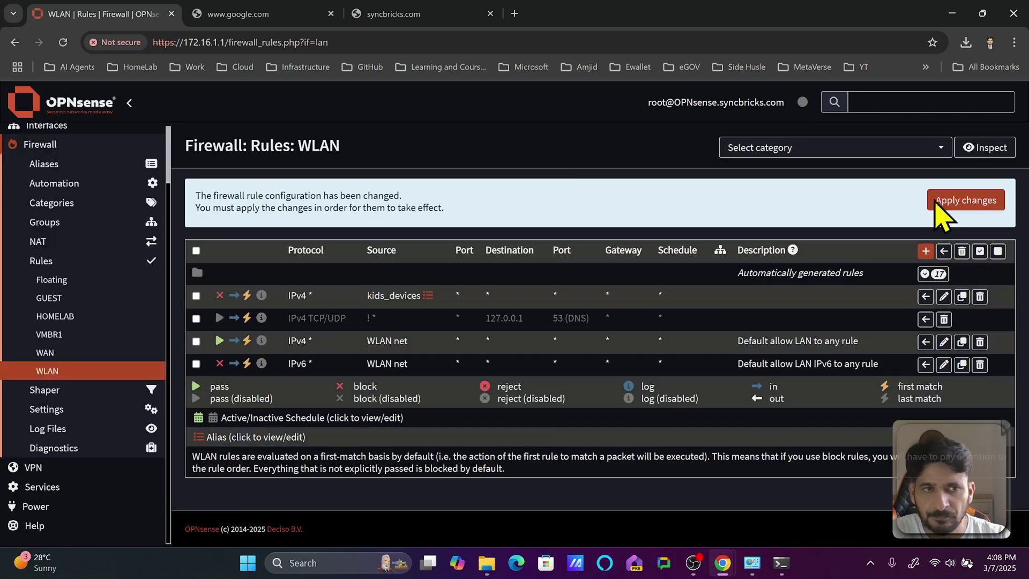